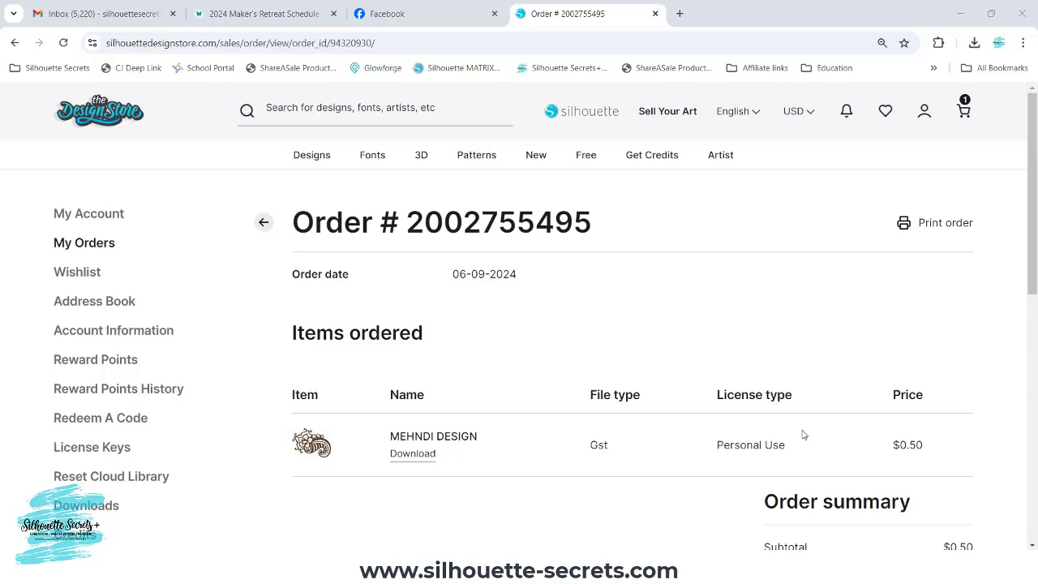
Open the My Orders entry for MEHNDI DESIGN (Personal Use license, $0.50) to reach its Download link.
left_click(612, 450)
Download the MEHNDI DESIGN file, saving it as 'Mendi design' in the Open GST folder.
left_click(416, 456)
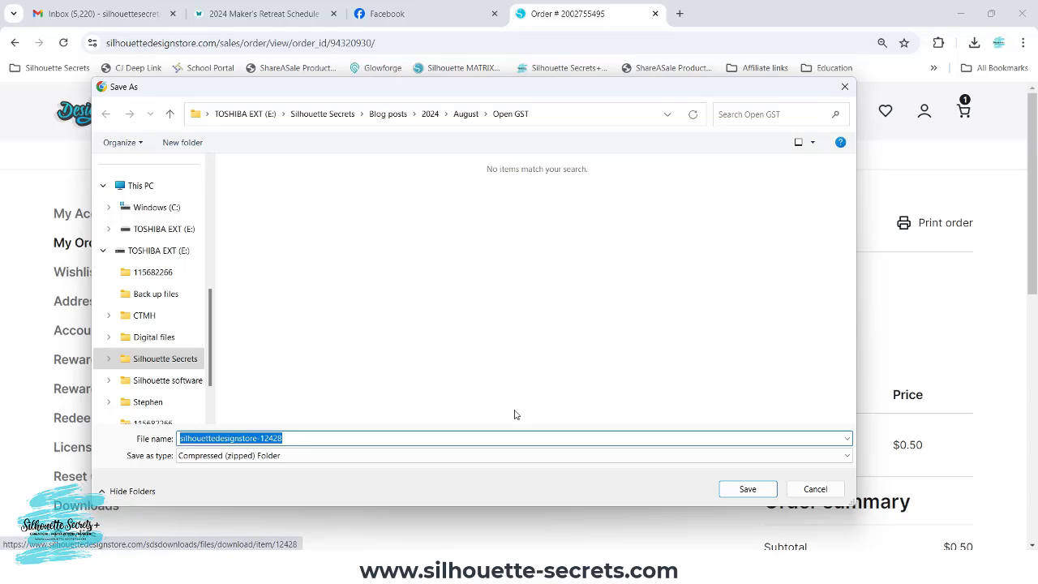
type("Mendi")
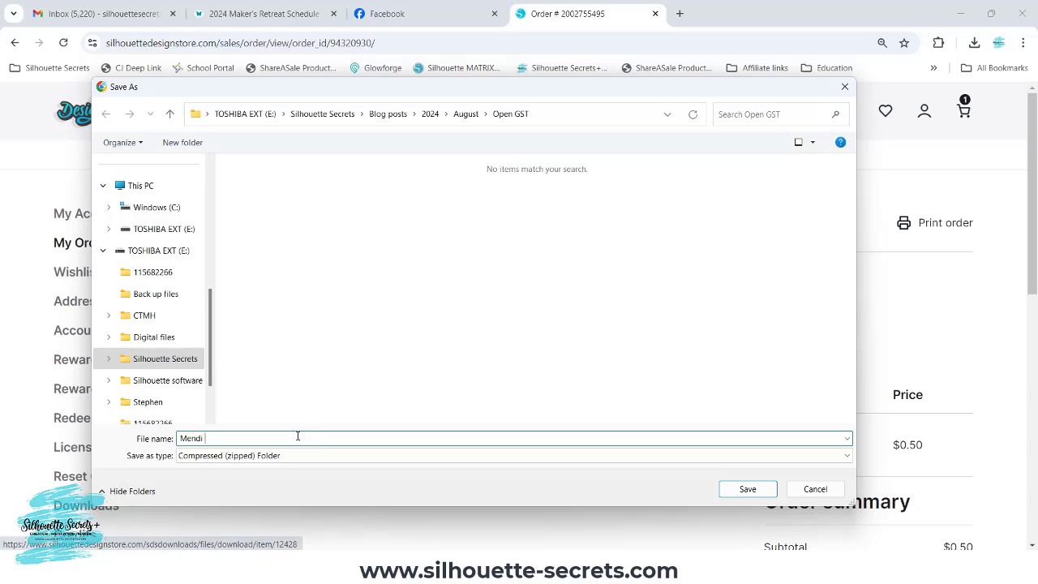
type(" design")
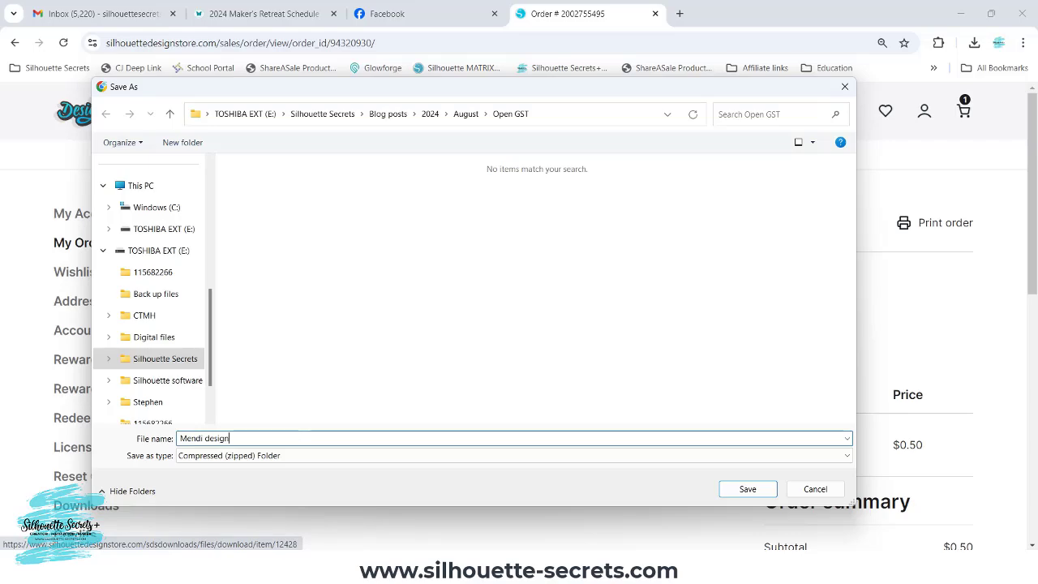
key("Return")
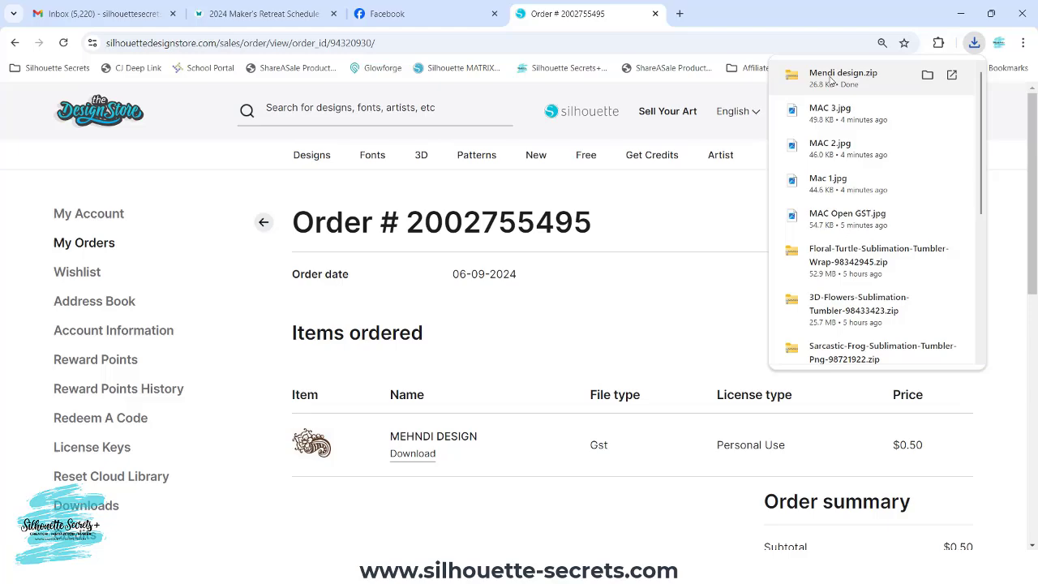
Show Mendi design.zip in the Open GST folder in File Explorer and select it.
left_click(831, 79)
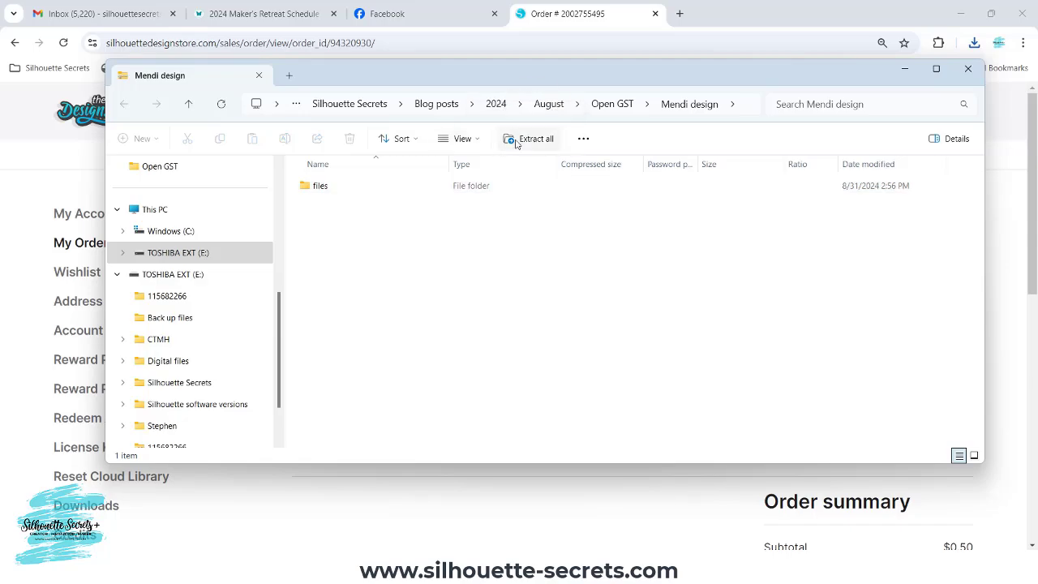
left_click(613, 105)
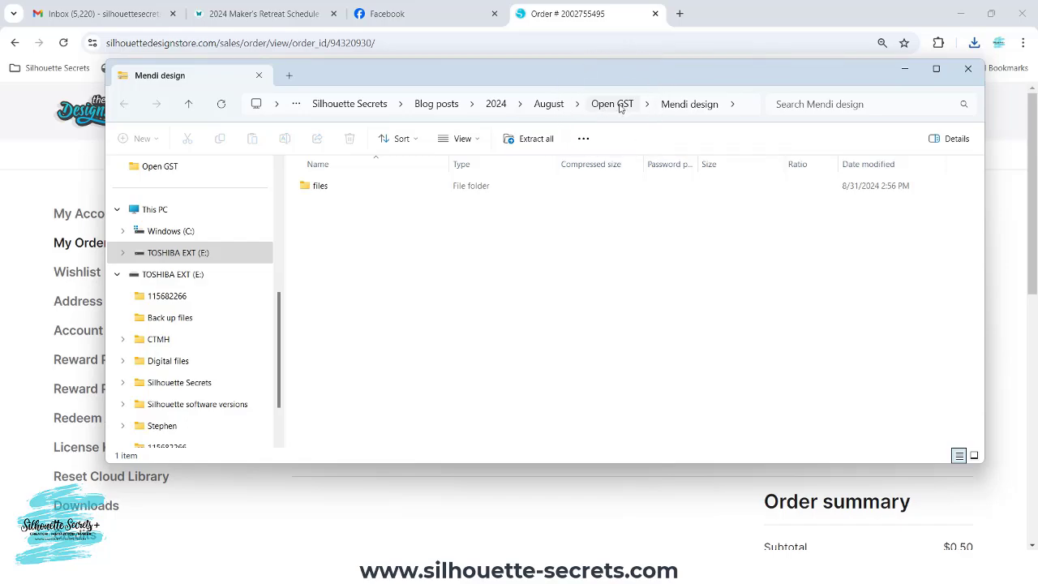
left_click(620, 108)
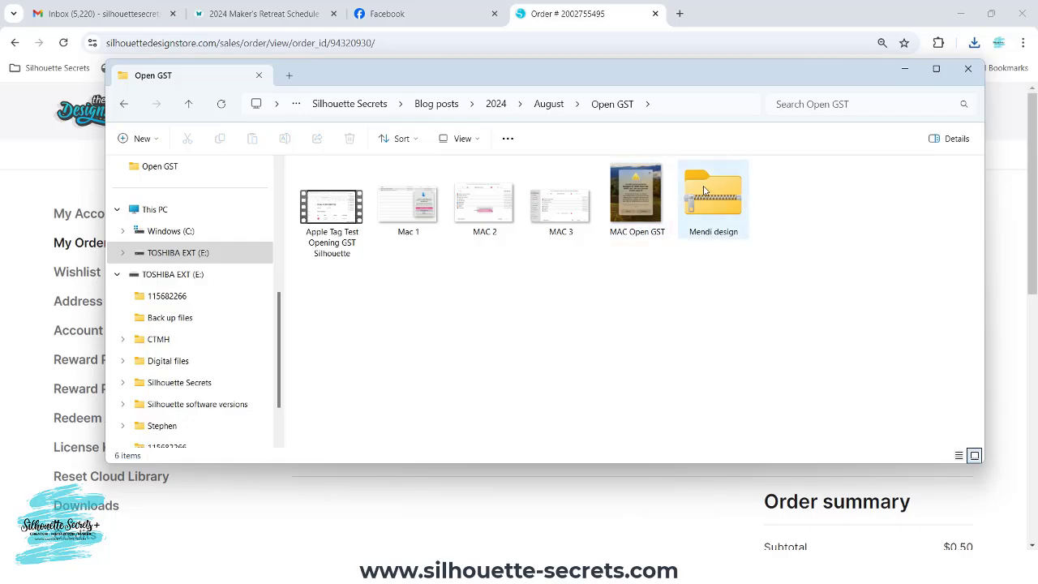
left_click(715, 209)
Extract all of Mendi design.zip into a new Mendi design folder inside Open GST.
right_click(714, 207)
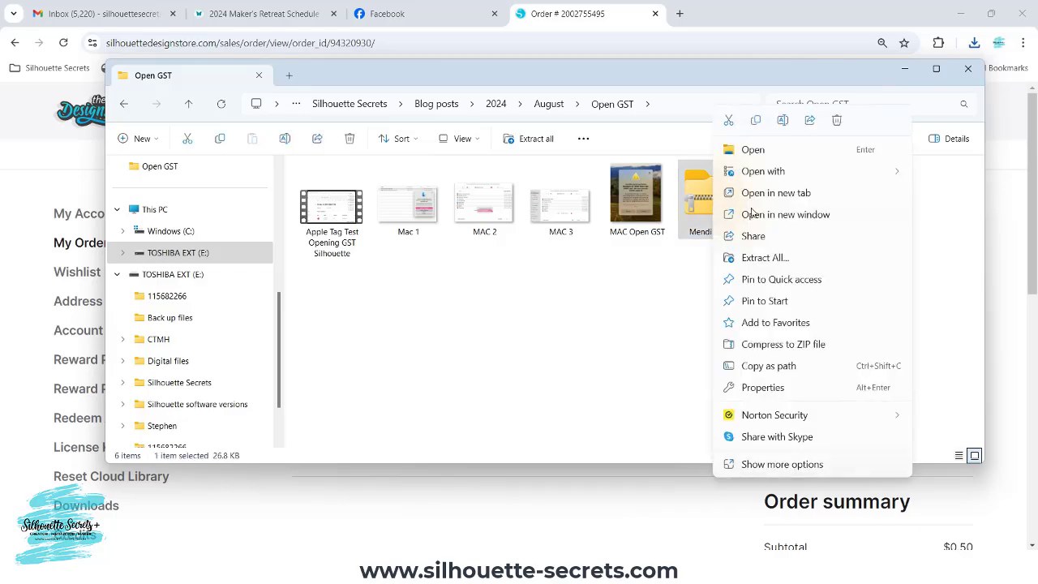
left_click(775, 260)
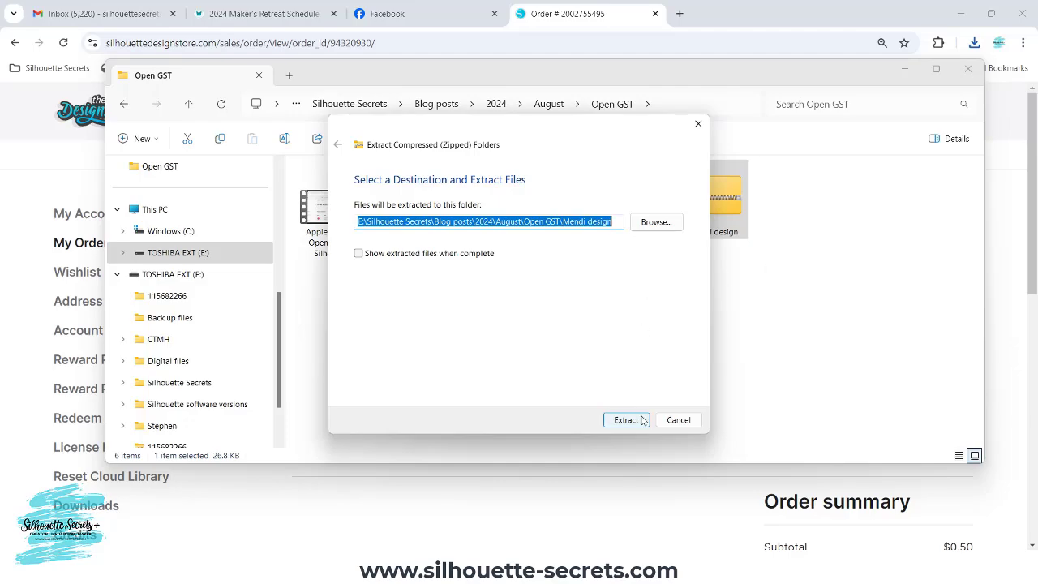
left_click(625, 420)
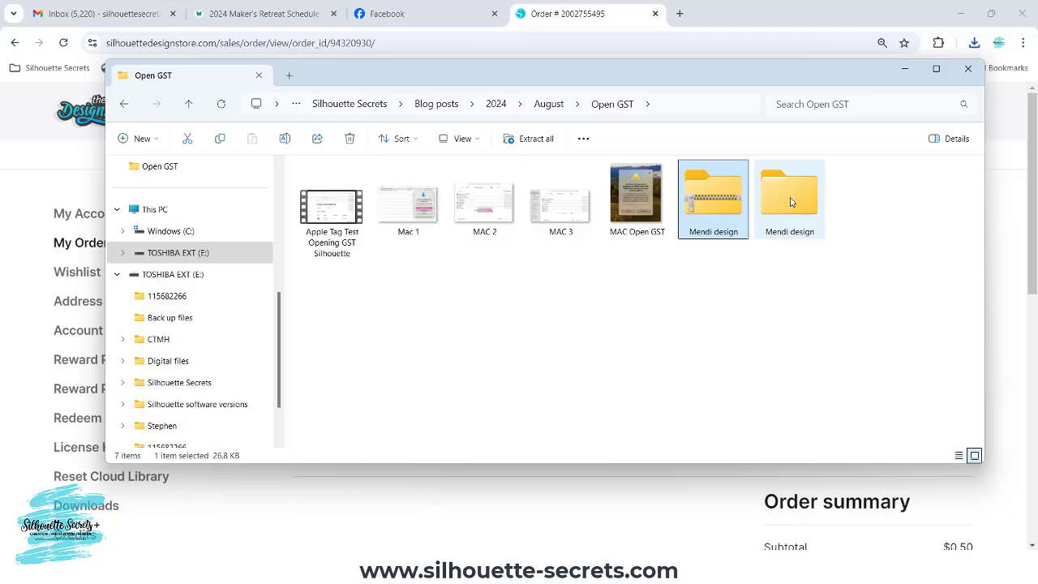
left_click(711, 209)
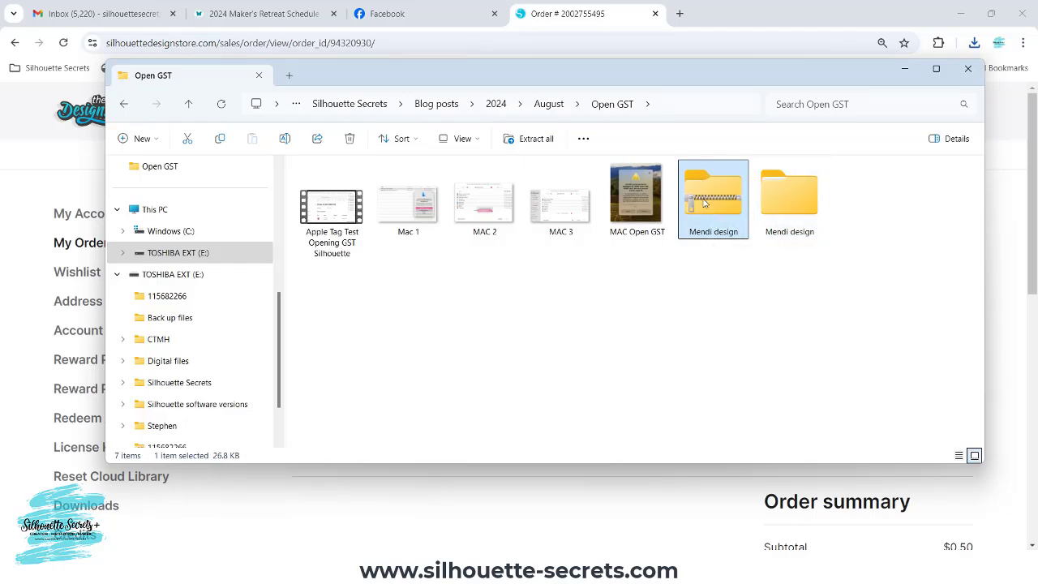
mouse_move(793, 202)
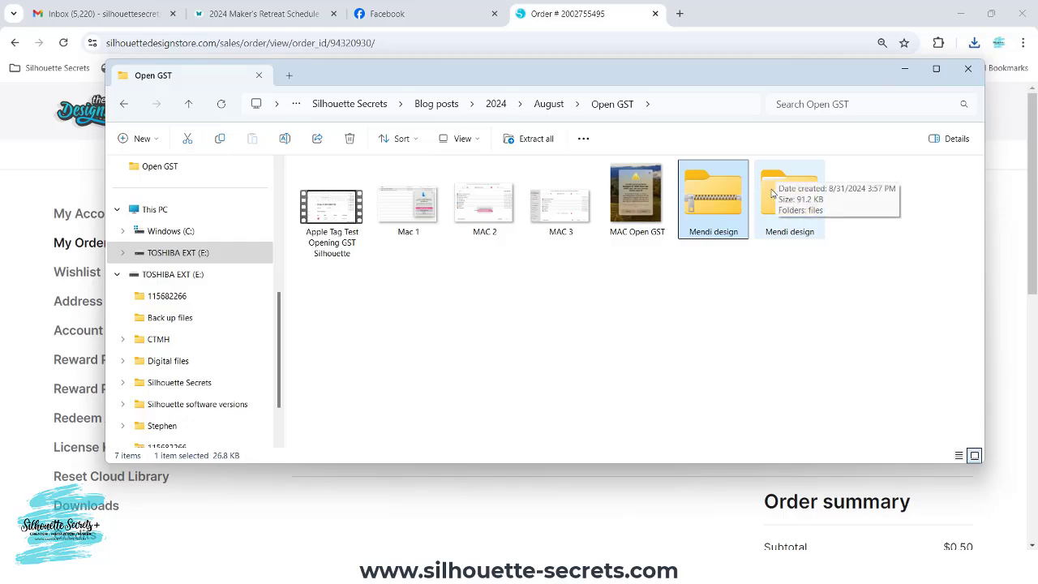
Open the Mendi design > files folder and select 11211-mehndi-design-d11211.gst.
left_click(773, 210)
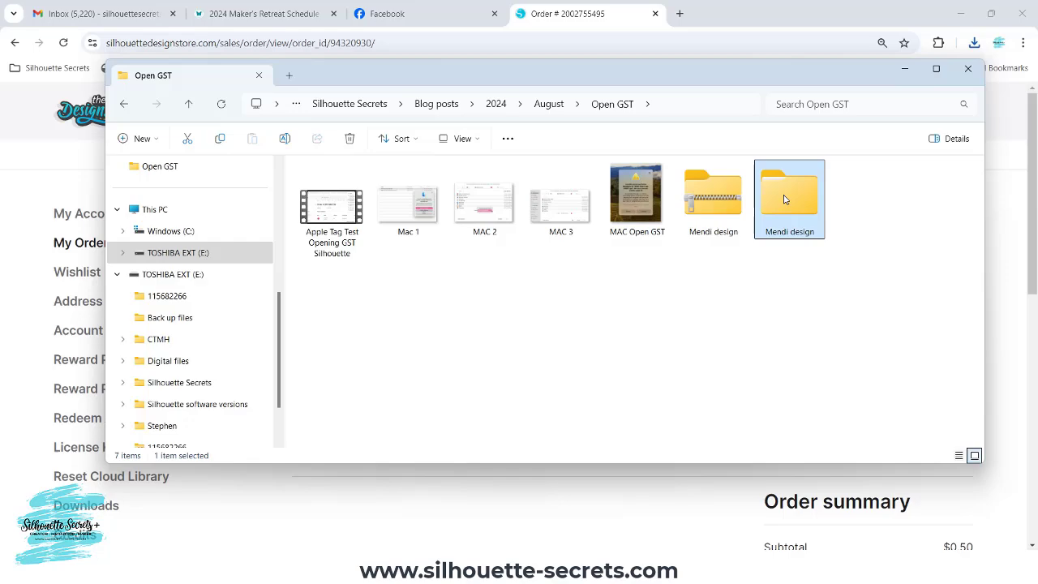
double_click(784, 199)
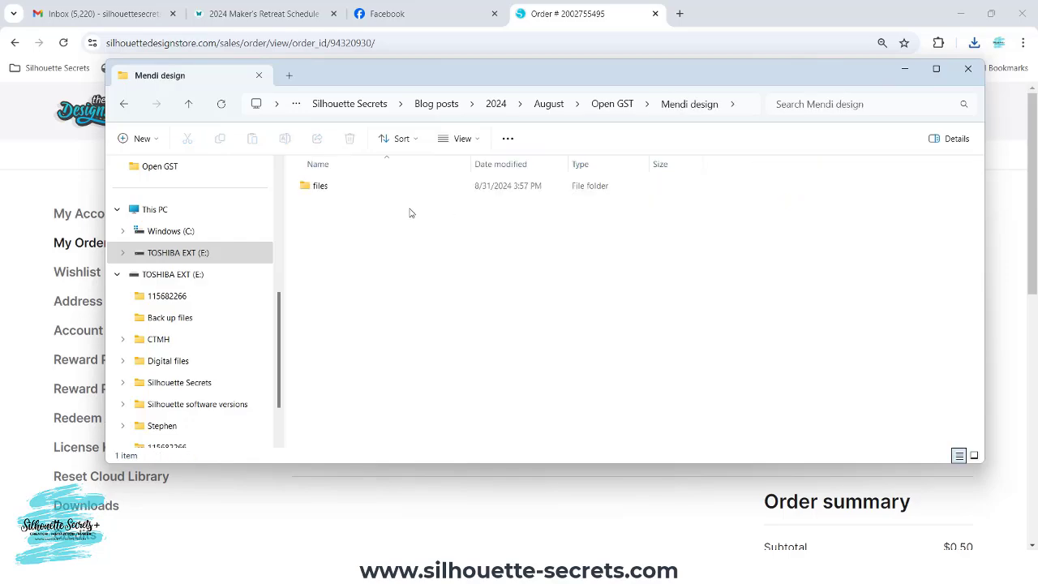
double_click(321, 188)
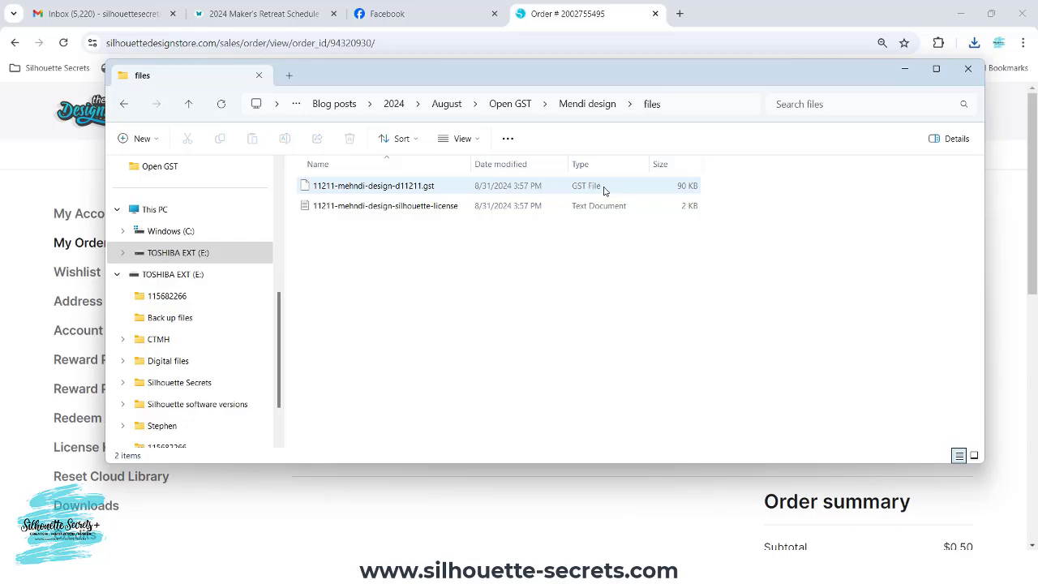
left_click(305, 189)
left_click(306, 189)
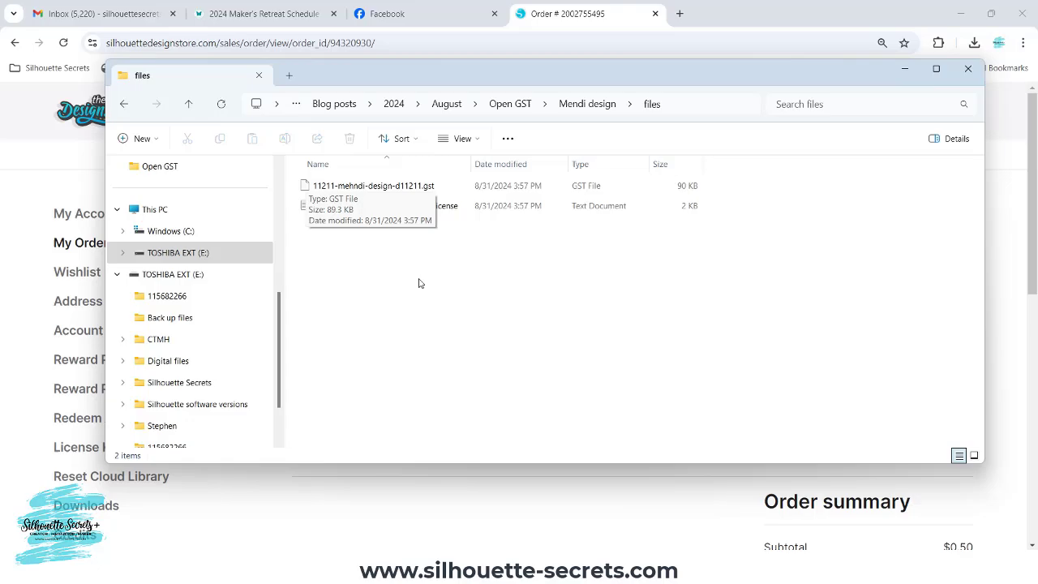
In Silhouette Studio's File > Open, browse to Mendi design > files and choose 11211-mehndi-design-d11211.gst.
mouse_move(665, 583)
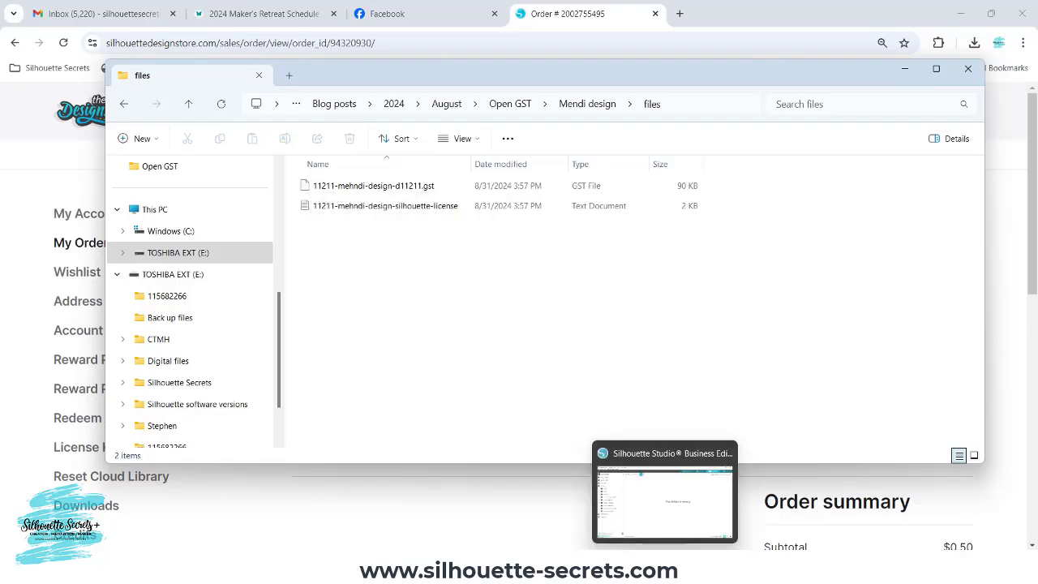
left_click(665, 583)
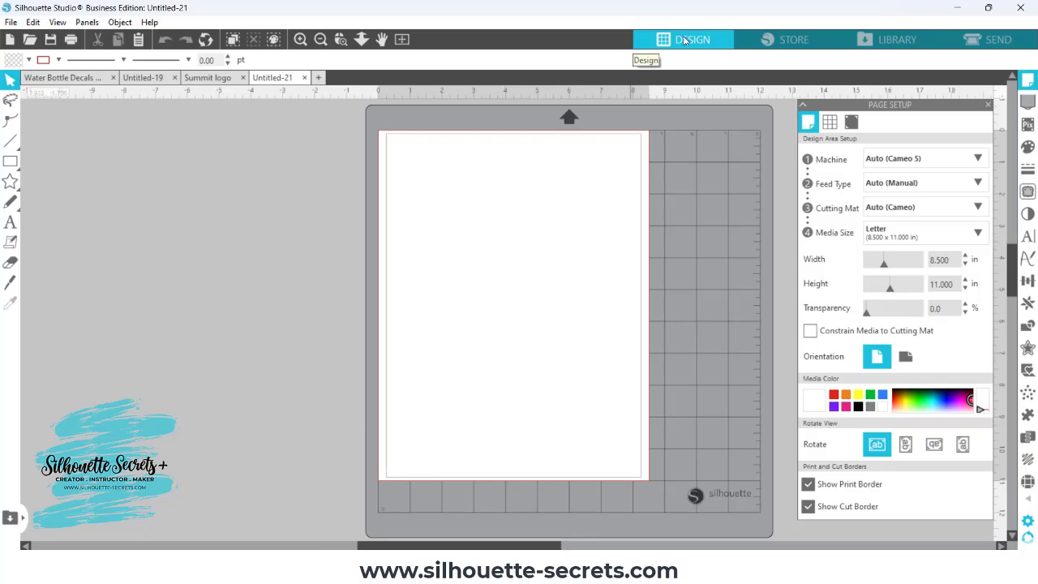
left_click(11, 21)
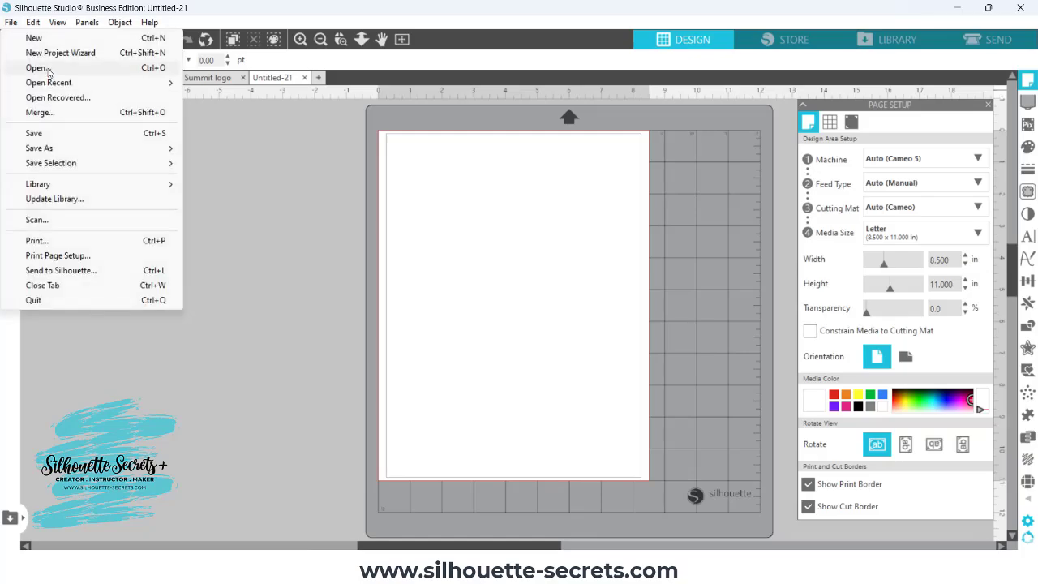
left_click(49, 70)
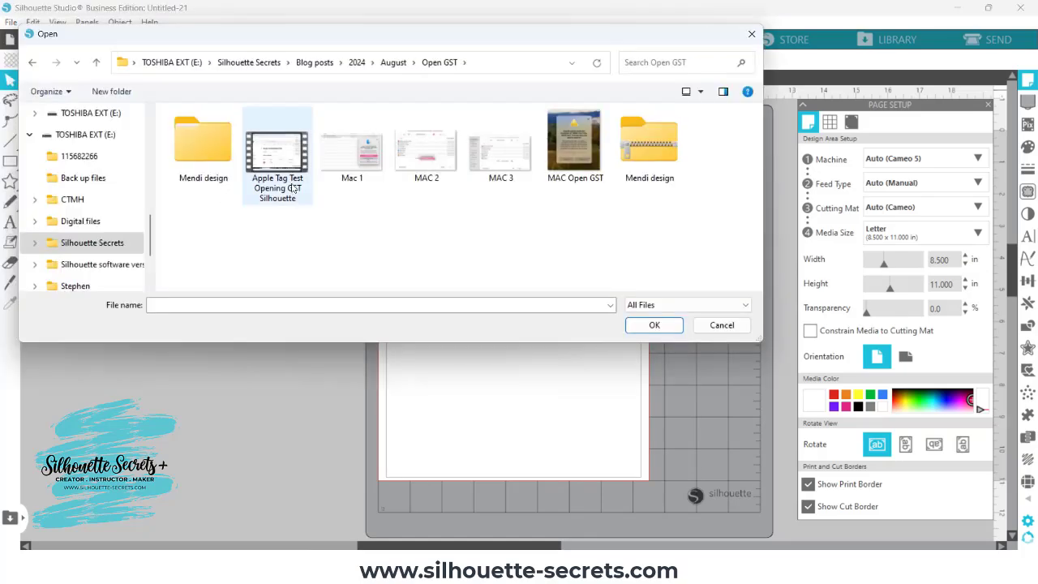
left_click(200, 144)
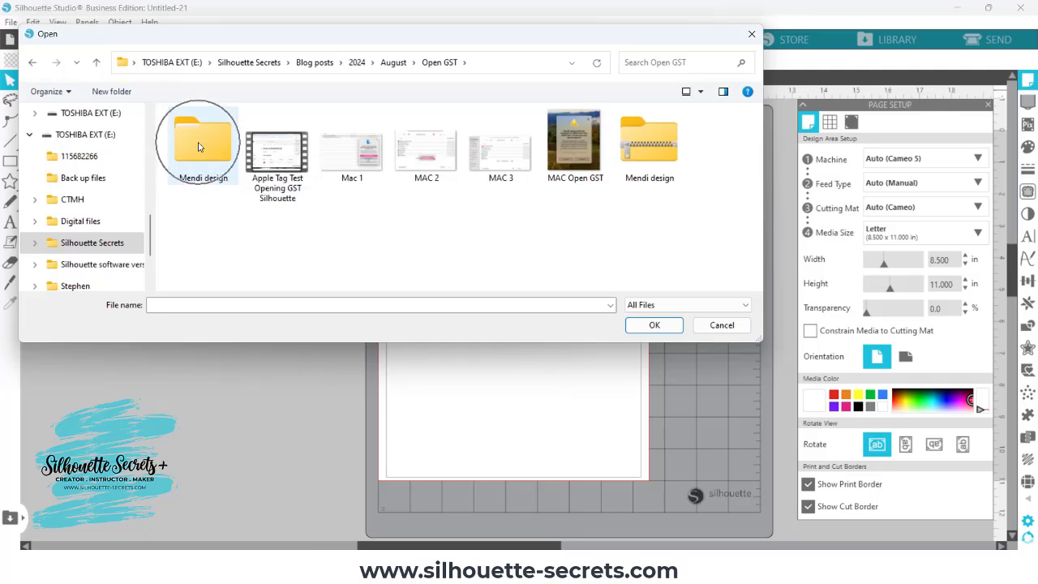
double_click(201, 145)
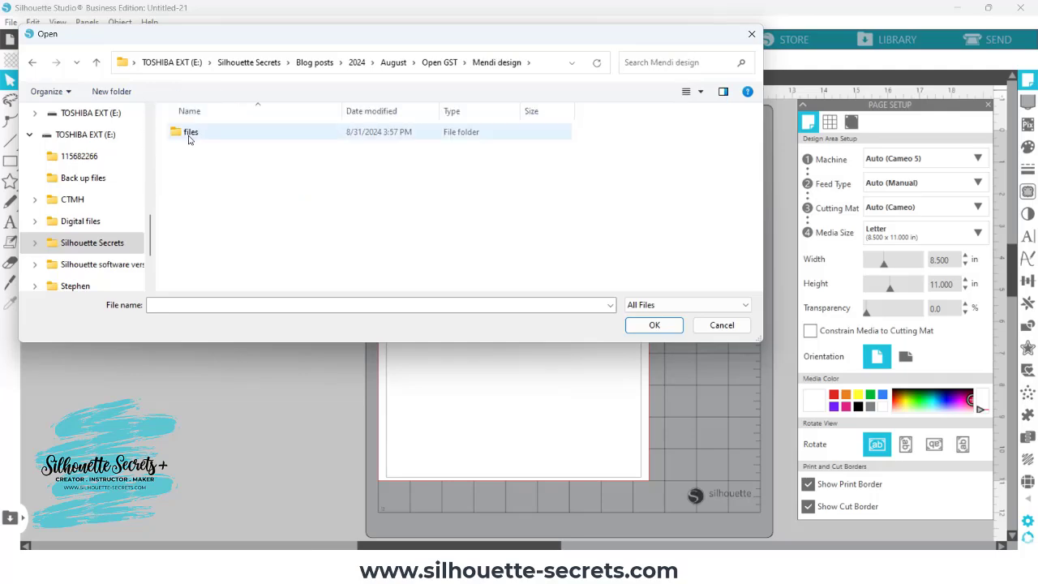
double_click(189, 133)
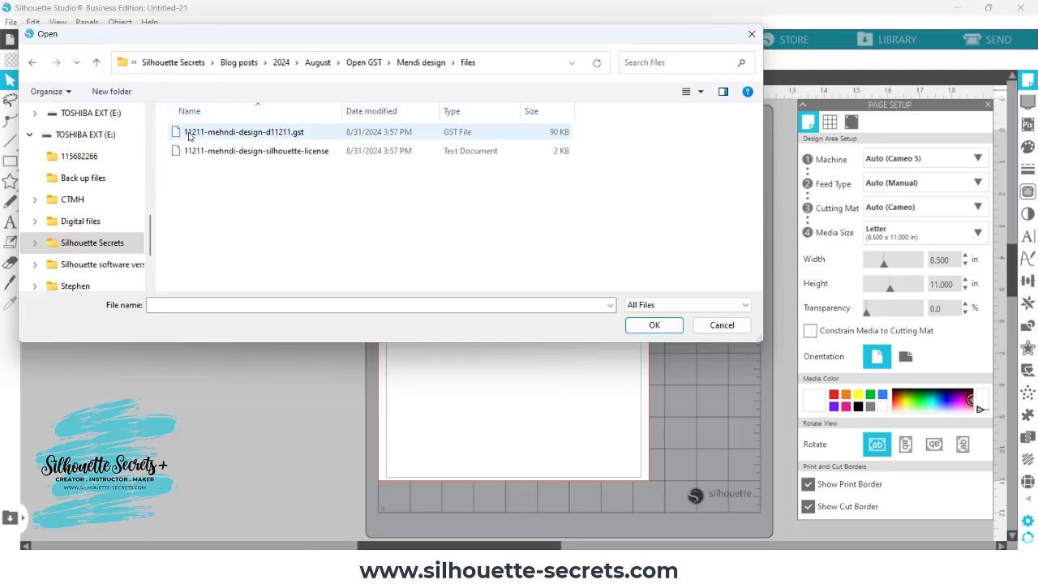
left_click(231, 137)
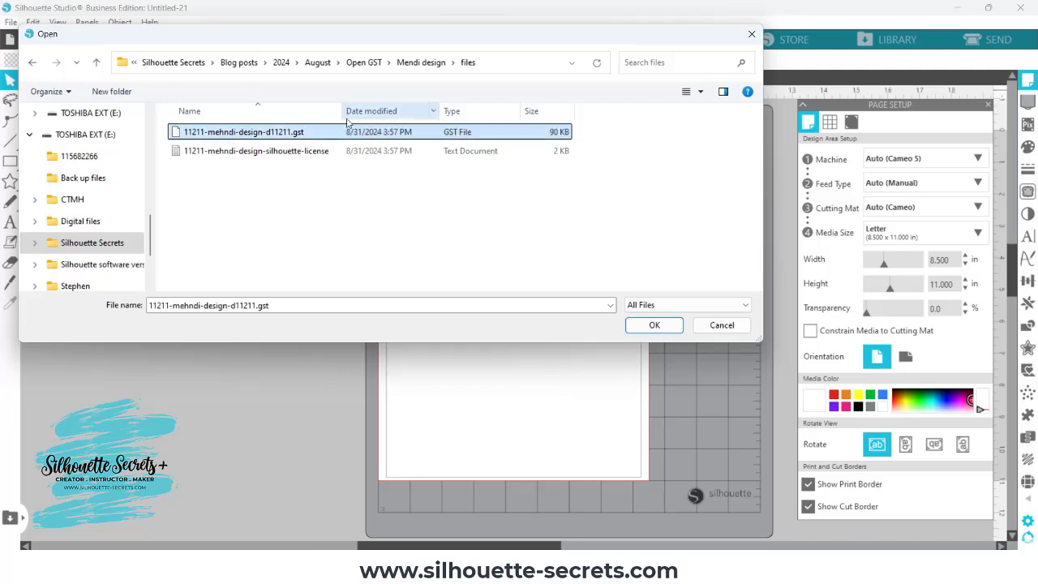
Open 11211-mehndi-design-d11211.gst in its own tab and box-select the mehndi design to check it.
left_click(651, 328)
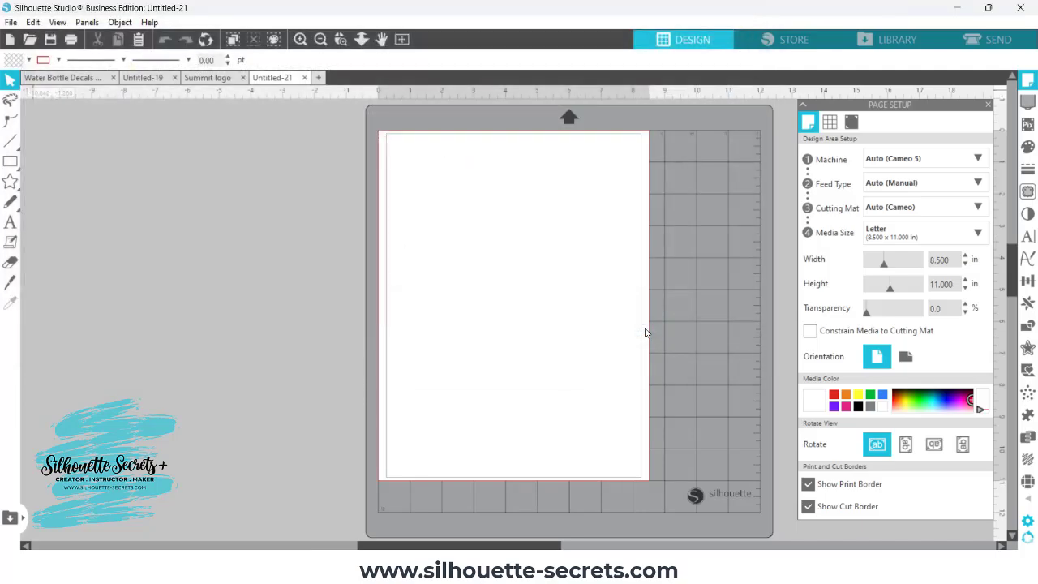
left_click(475, 413)
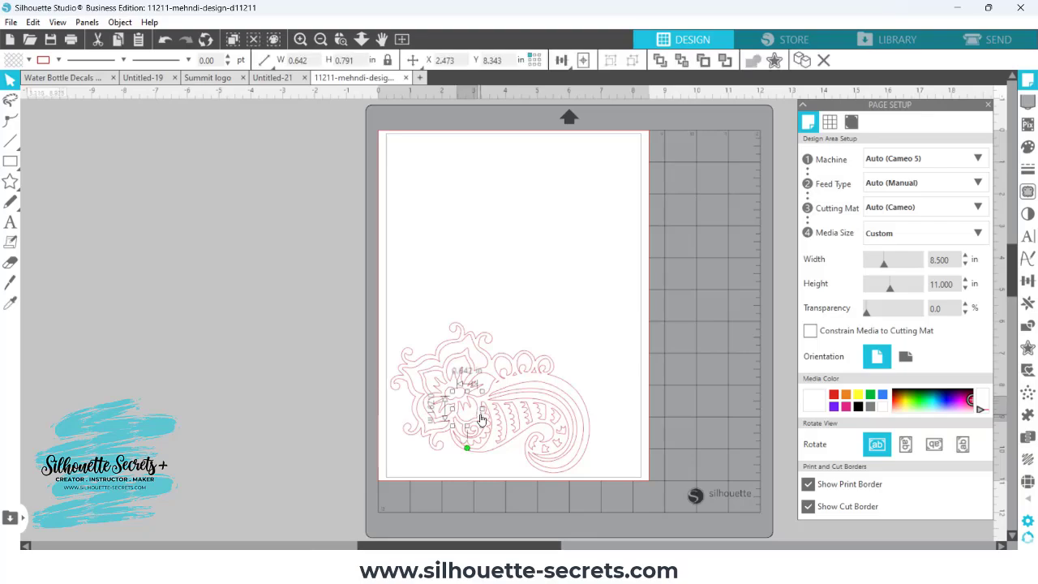
left_click(372, 288)
left_click_drag(372, 290, 640, 480)
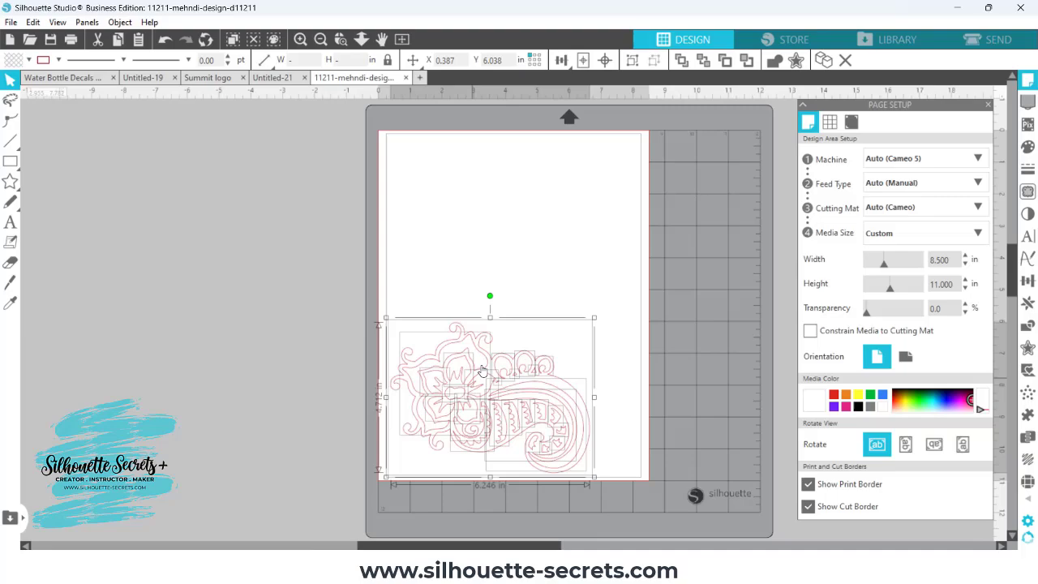
left_click(481, 266)
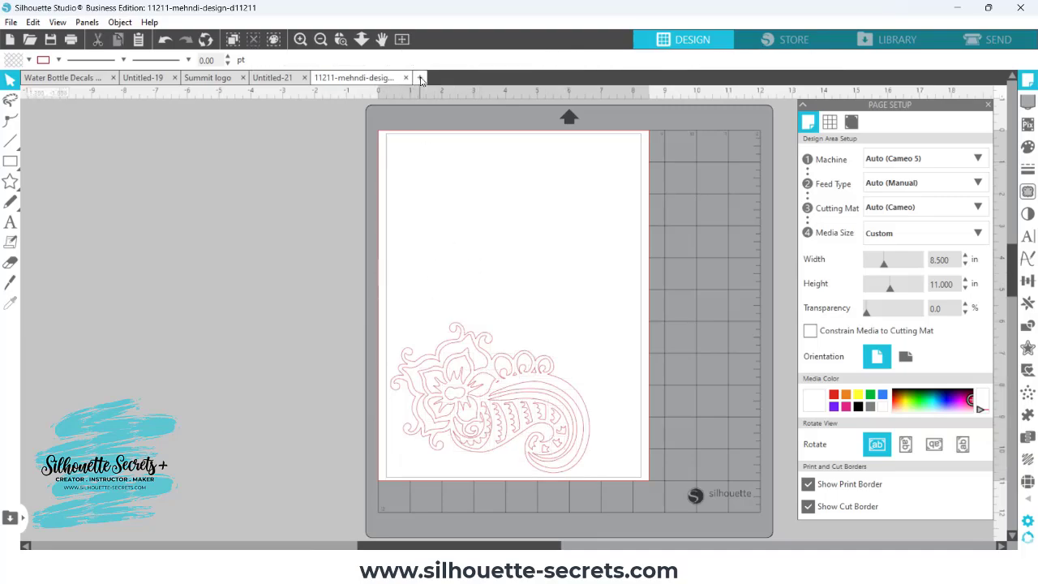
Create a blank Untitled-22 document, then minimize Silhouette Studio to return to File Explorer.
left_click(421, 78)
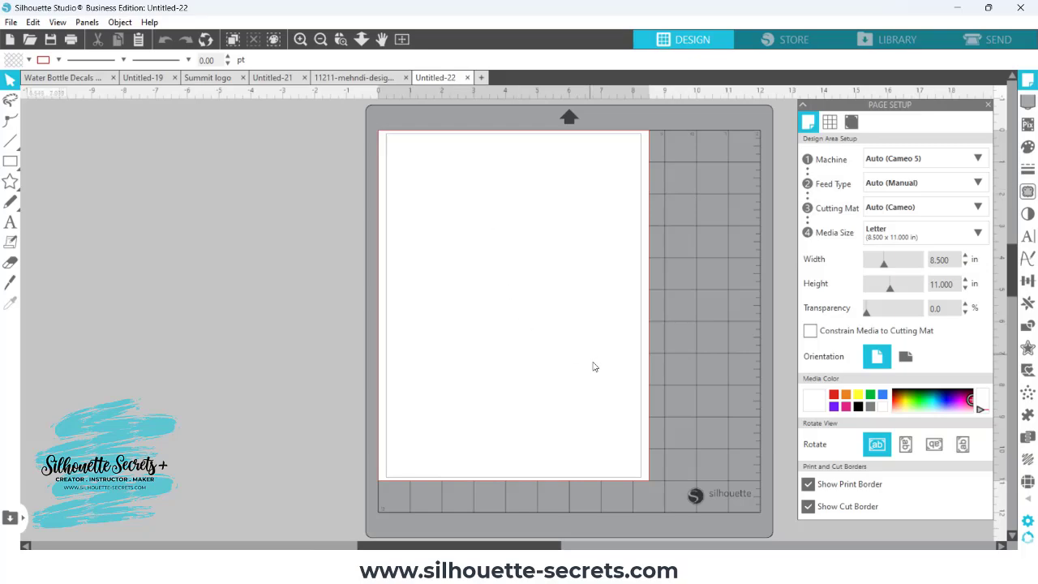
left_click(957, 12)
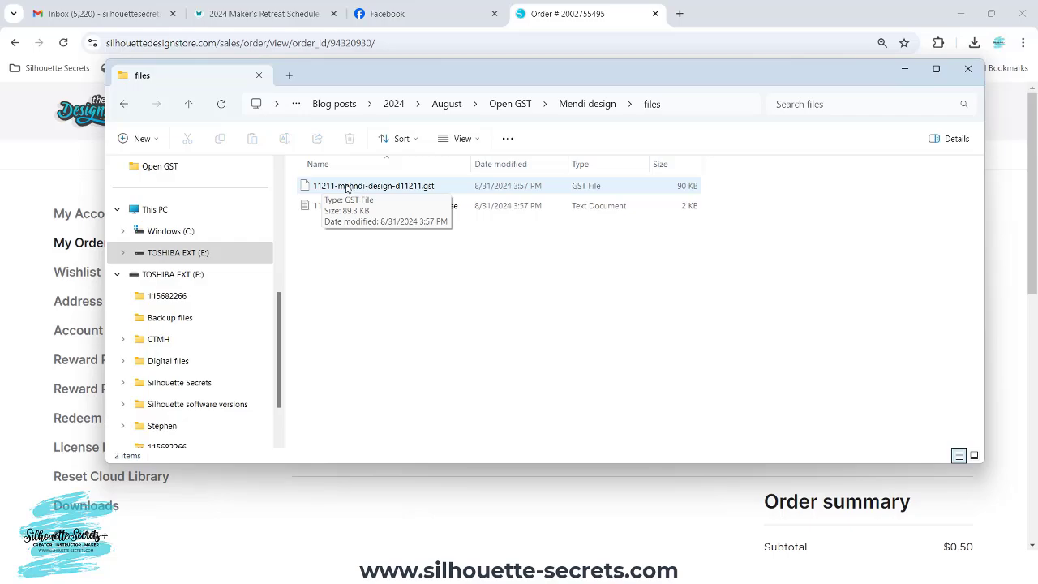
Bring up the Open with > Choose another app chooser for the mehndi .gst file and scroll its list.
right_click(346, 188)
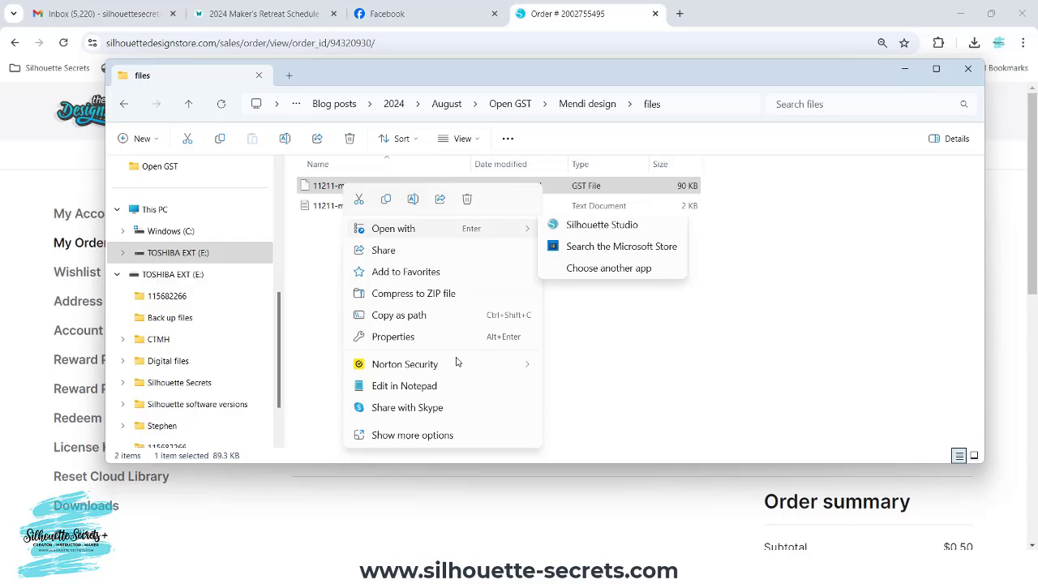
mouse_move(409, 230)
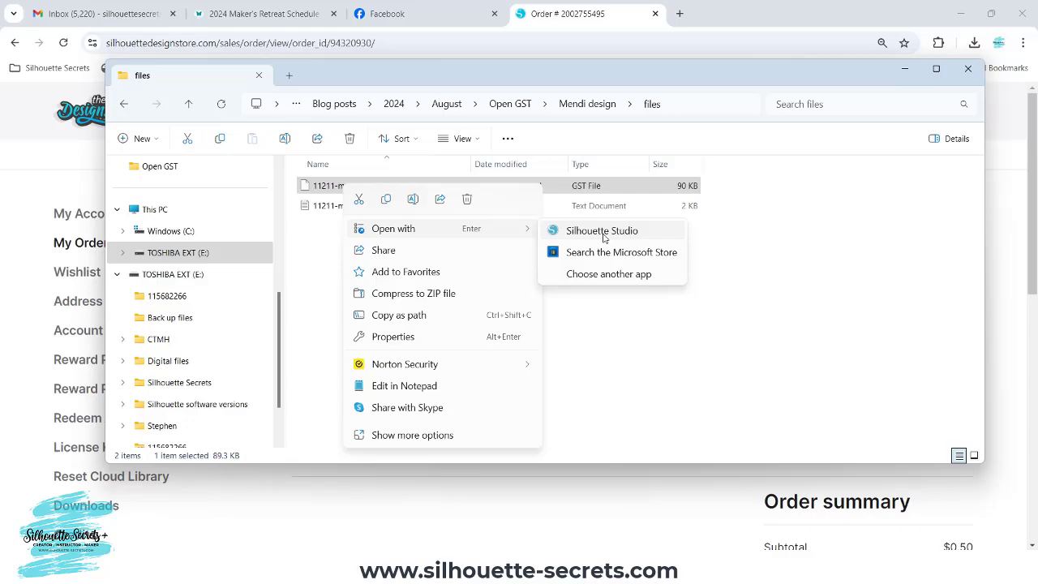
left_click(589, 275)
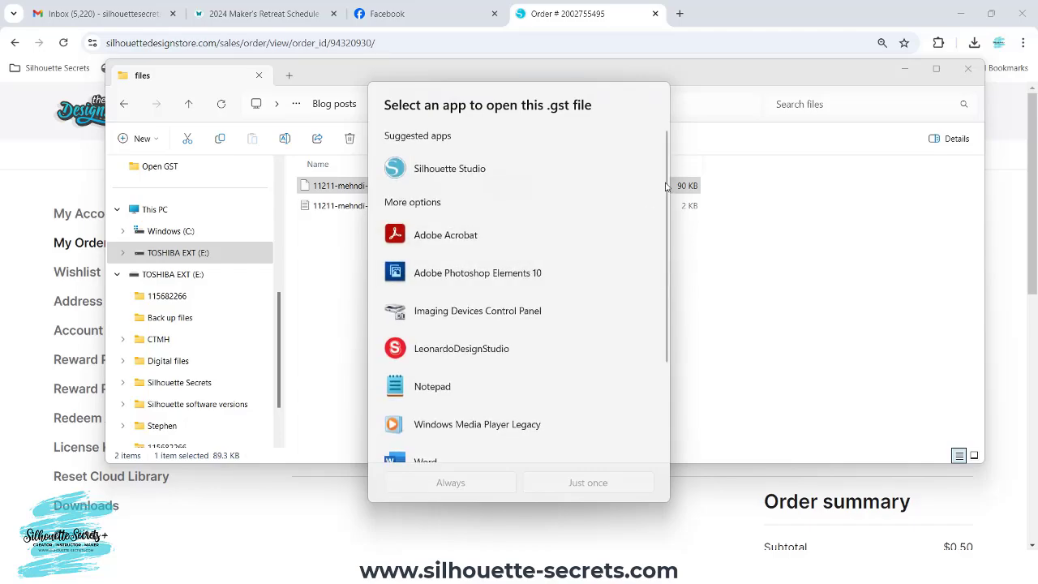
left_click_drag(668, 182, 677, 280)
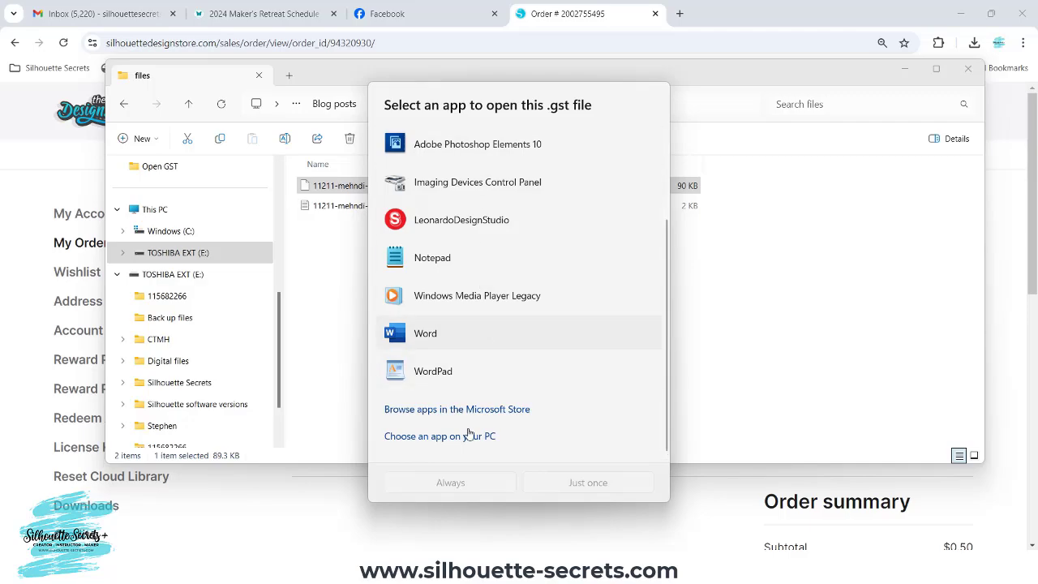
Pick Silhouette Studio.exe from Program Files > Silhouette America > Silhouette Studio as the .gst program.
left_click(459, 439)
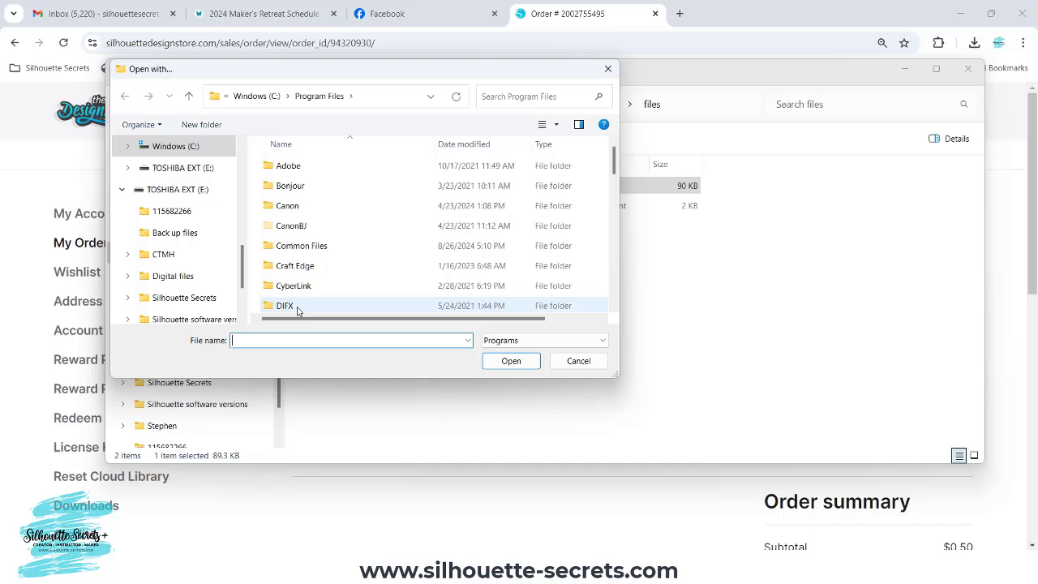
left_click_drag(614, 159, 632, 253)
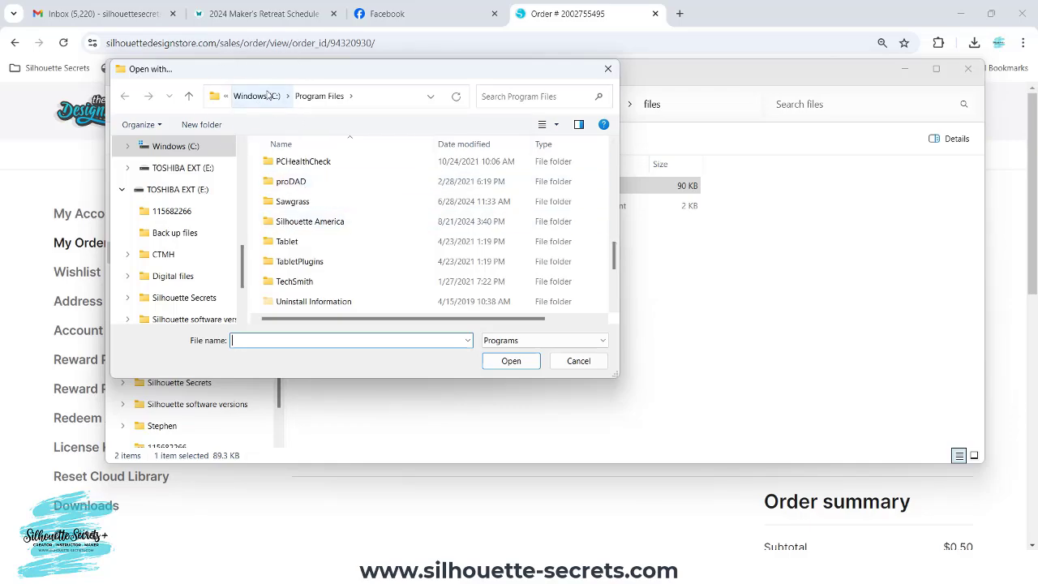
double_click(326, 225)
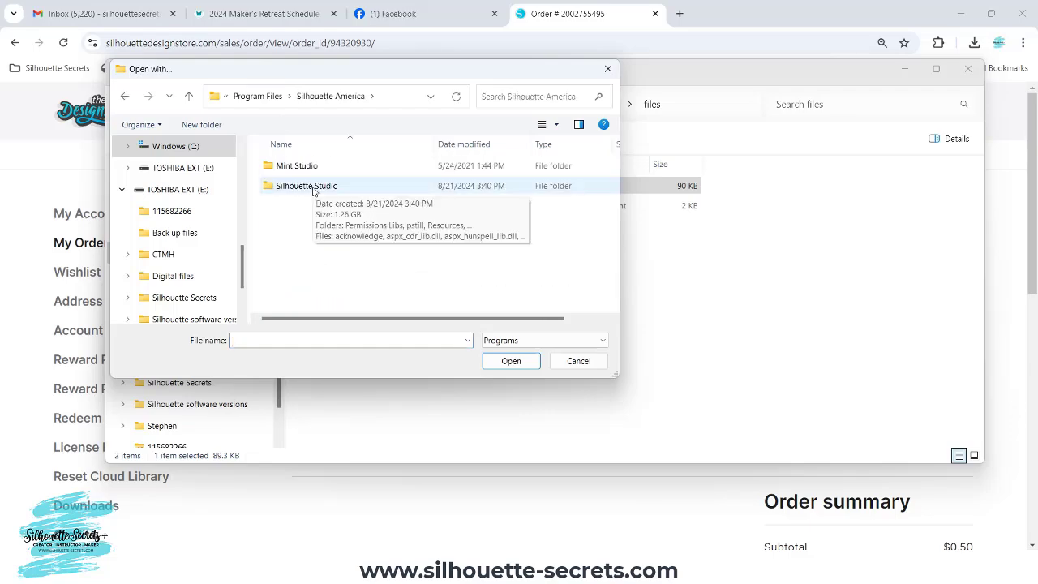
double_click(313, 190)
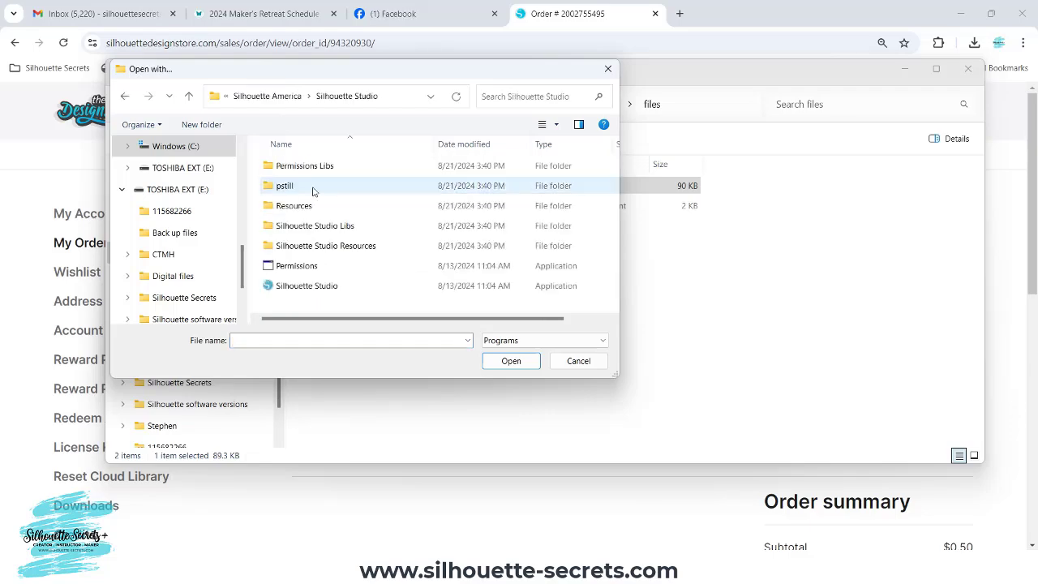
double_click(281, 286)
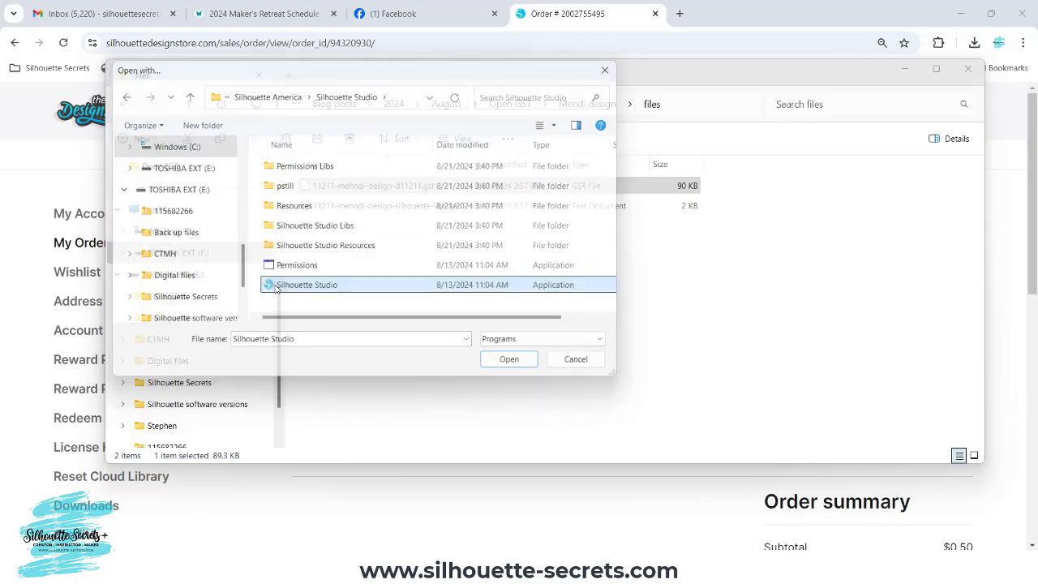
left_click(465, 140)
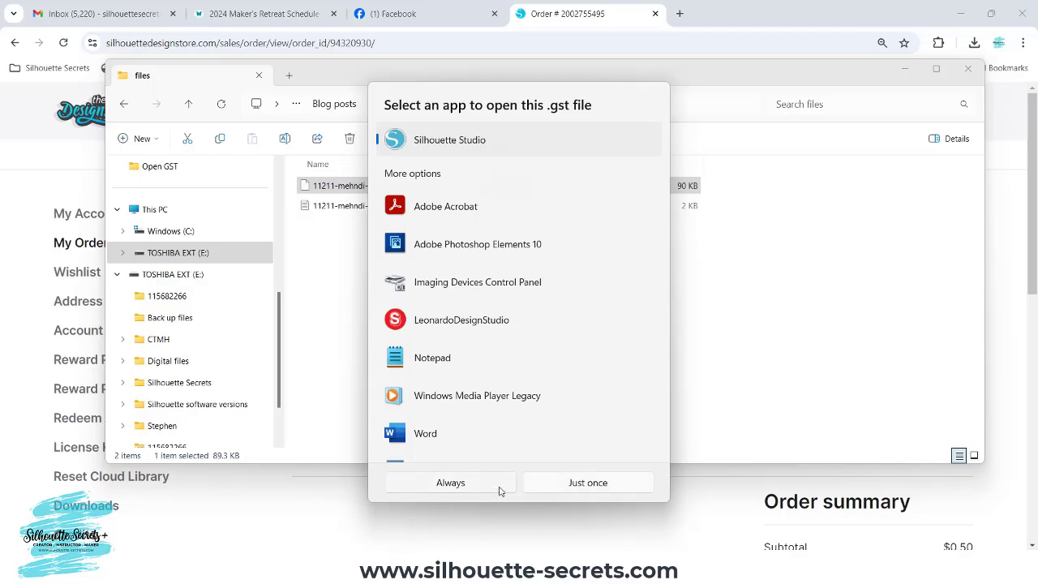
Always open .gst files with Silhouette Studio, then minimize and restore the Explorer files window.
left_click(499, 491)
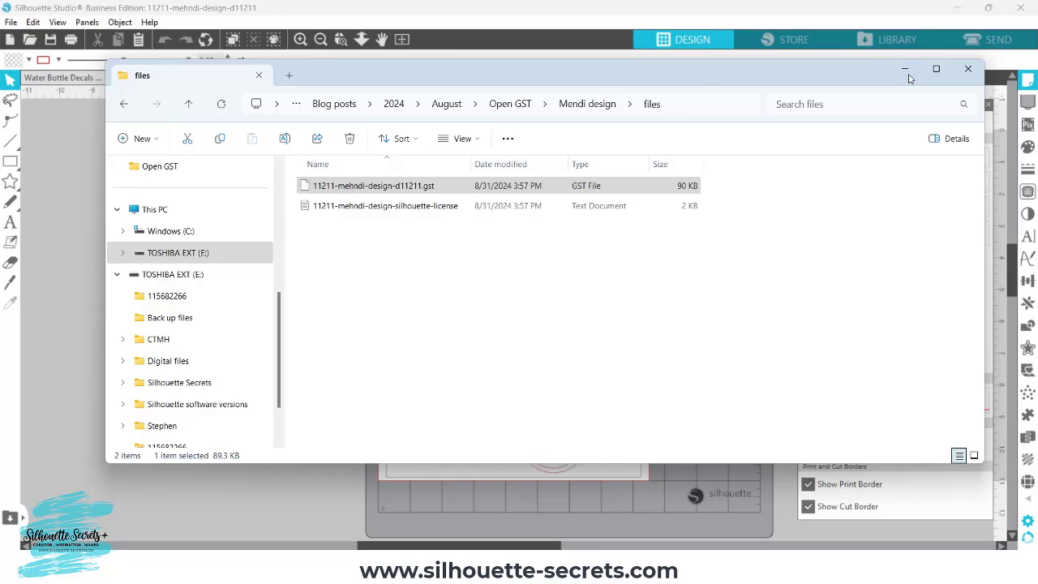
left_click(906, 71)
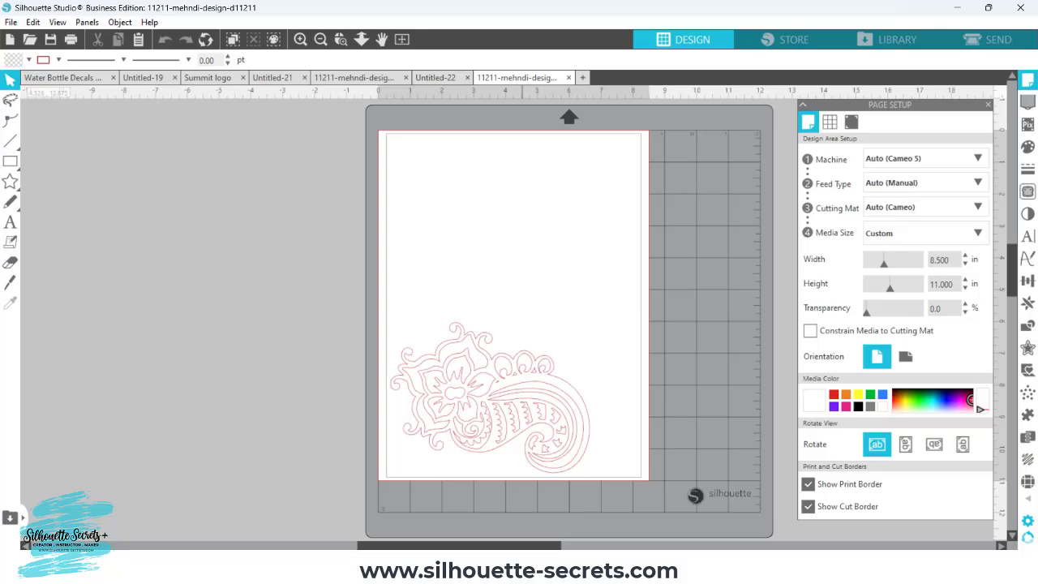
mouse_move(519, 577)
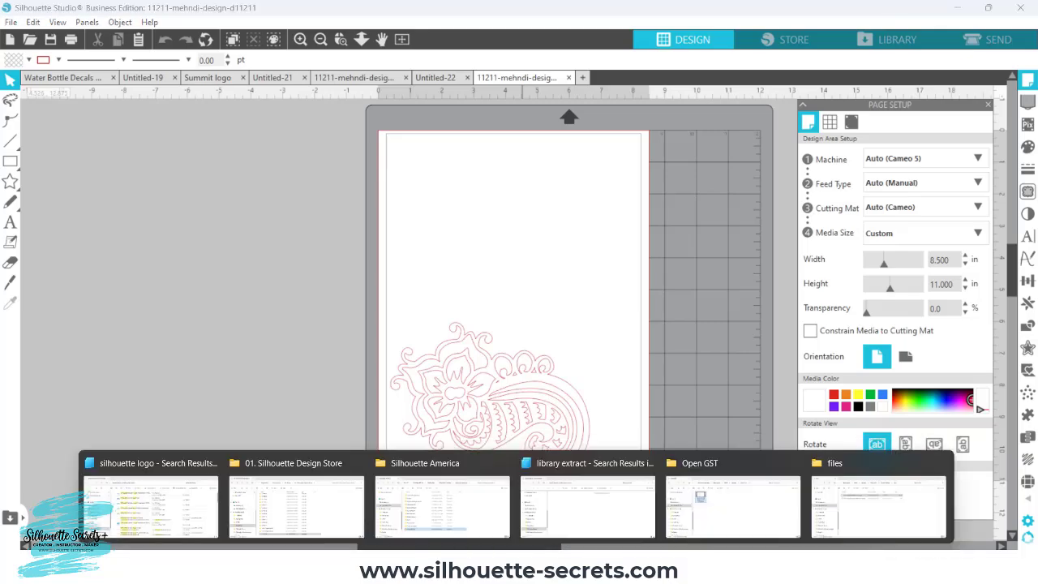
mouse_move(865, 490)
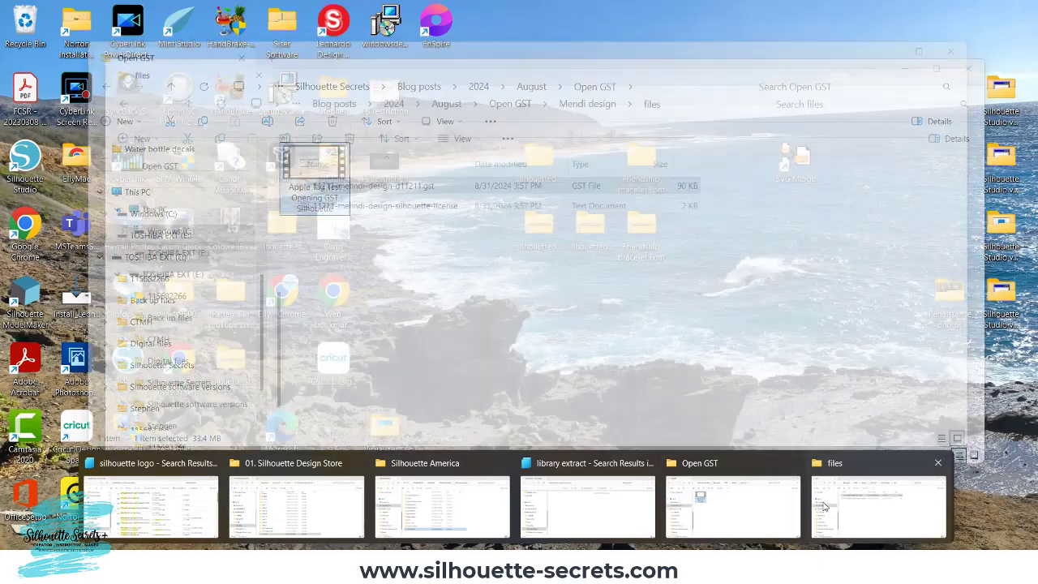
left_click(865, 490)
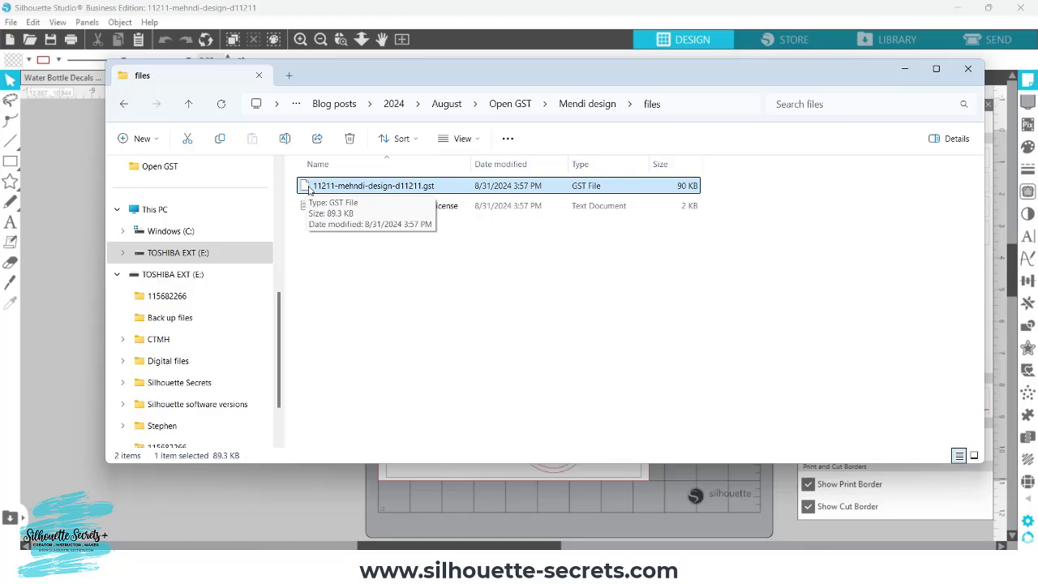
Hide the files window and start a new blank Untitled-23 document beside the mehndi tabs.
left_click(906, 70)
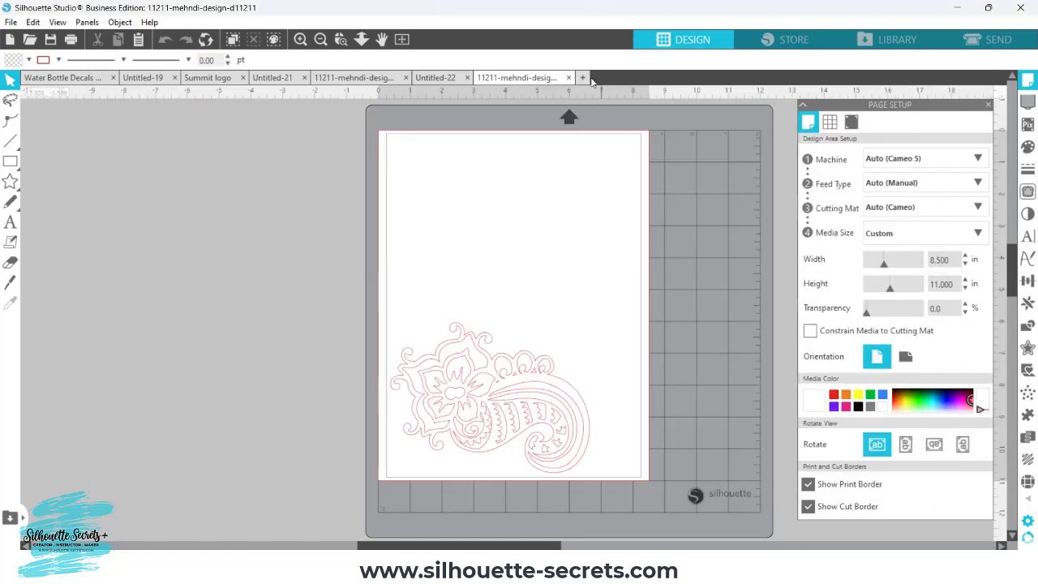
left_click(582, 78)
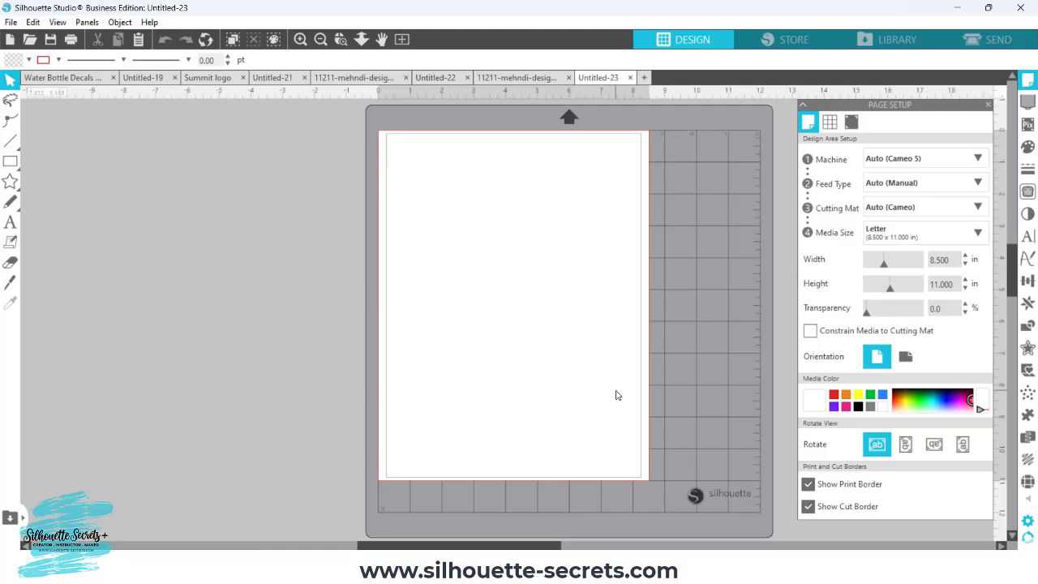
mouse_move(519, 572)
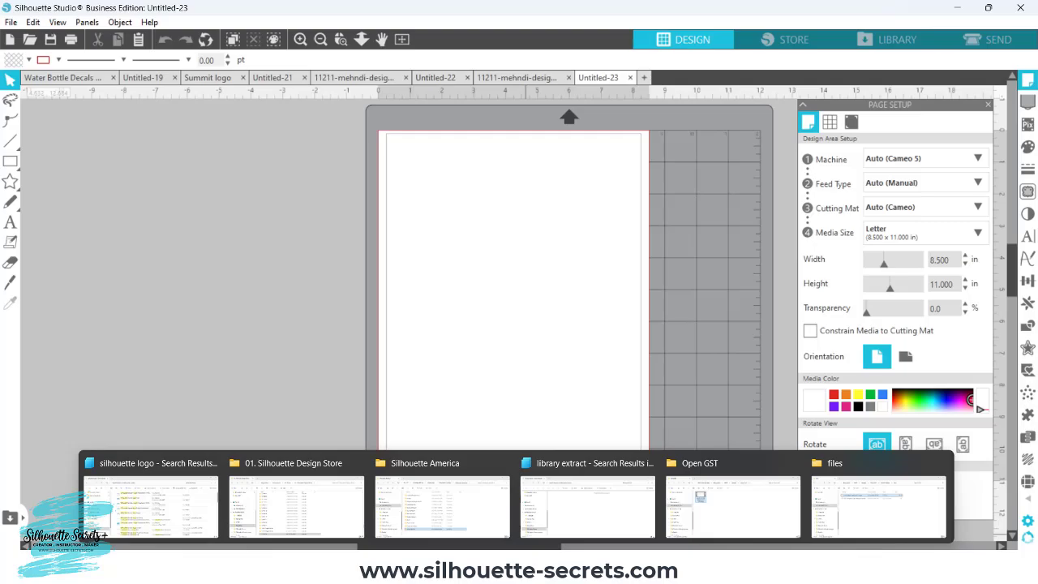
Show Mac 1.jpg in Photos, with the macOS warning that no application opens the .gst file.
left_click(732, 507)
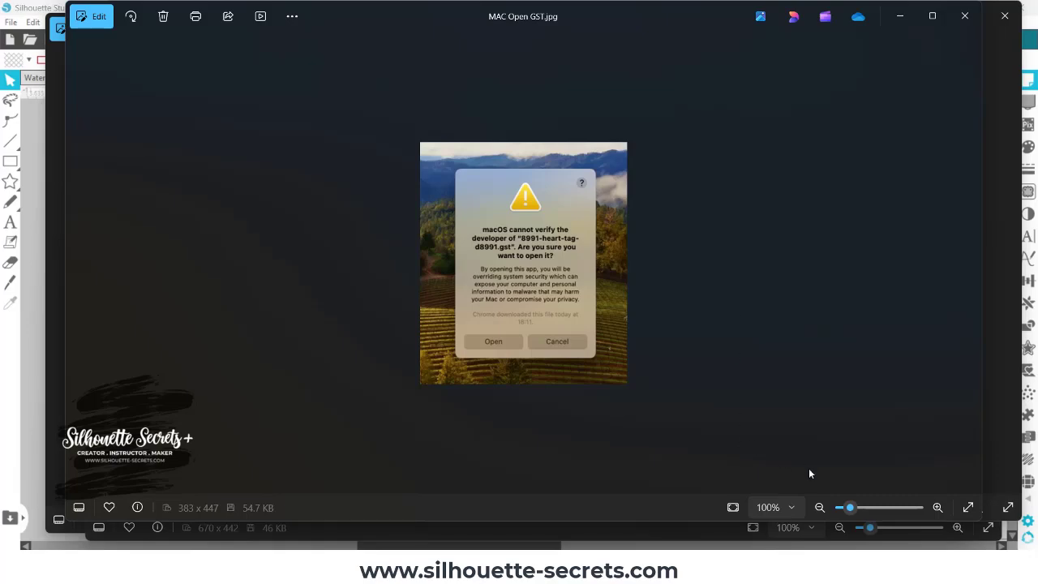
mouse_move(485, 560)
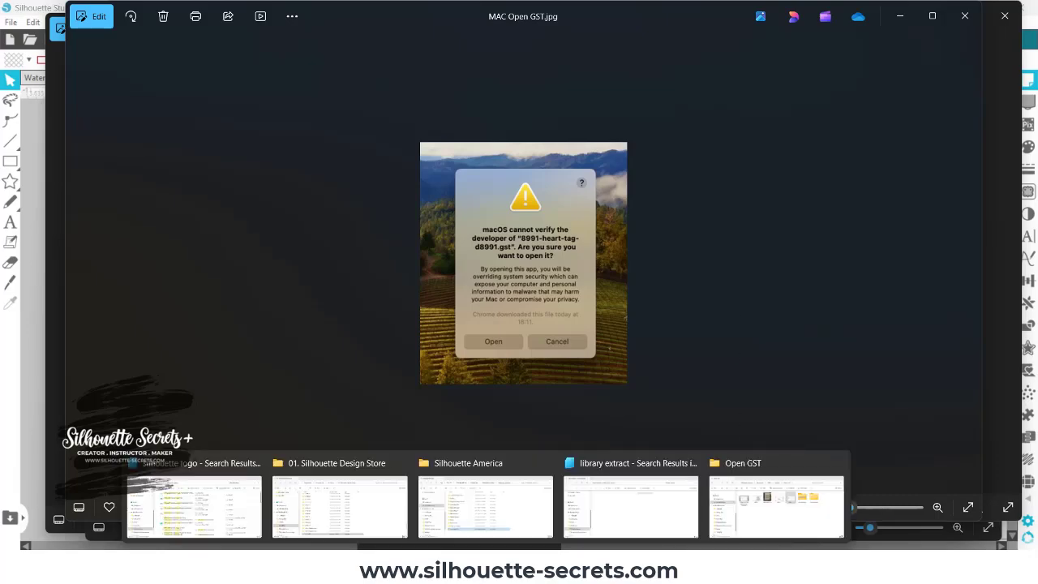
mouse_move(772, 504)
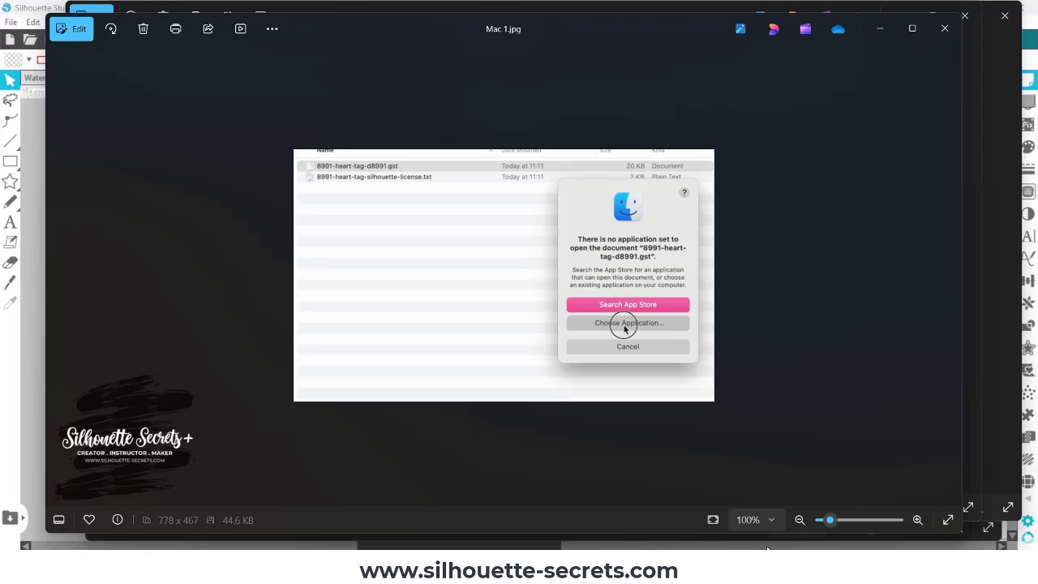
Switch through the MAC 2.jpg and MAC 3.jpg screenshots in Photos.
mouse_move(764, 548)
left_click(827, 523)
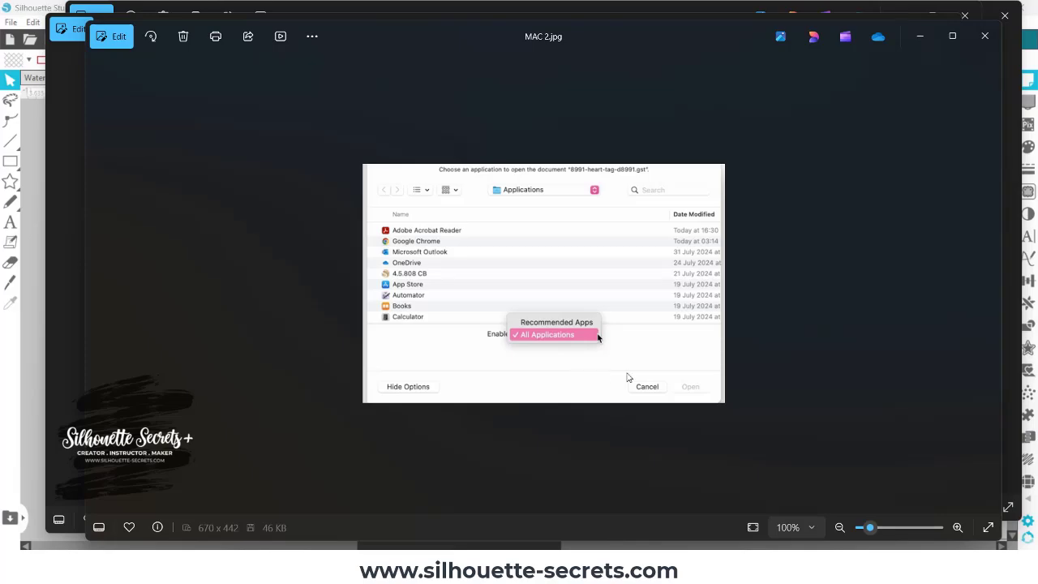
mouse_move(754, 539)
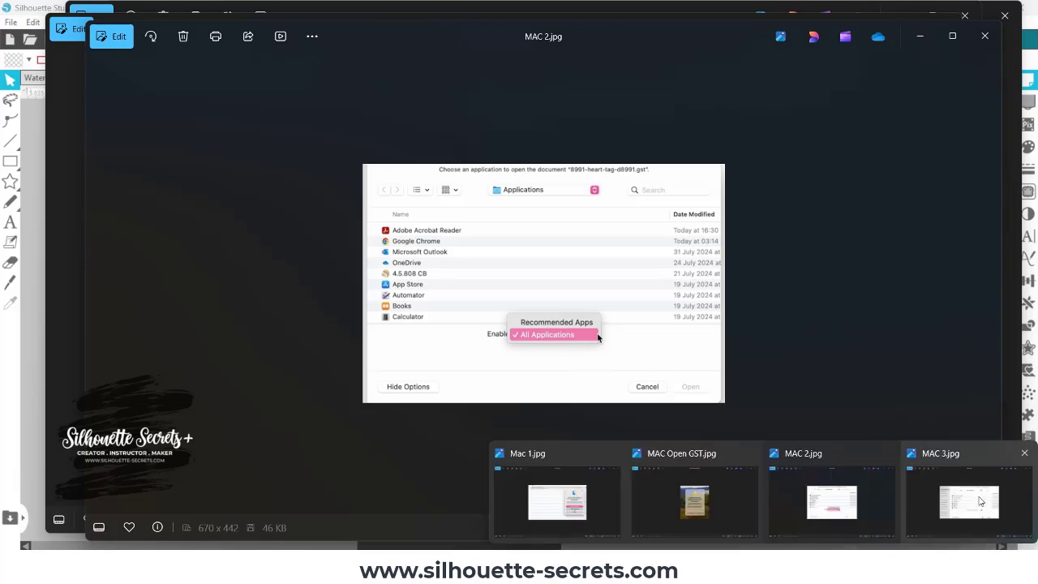
left_click(975, 498)
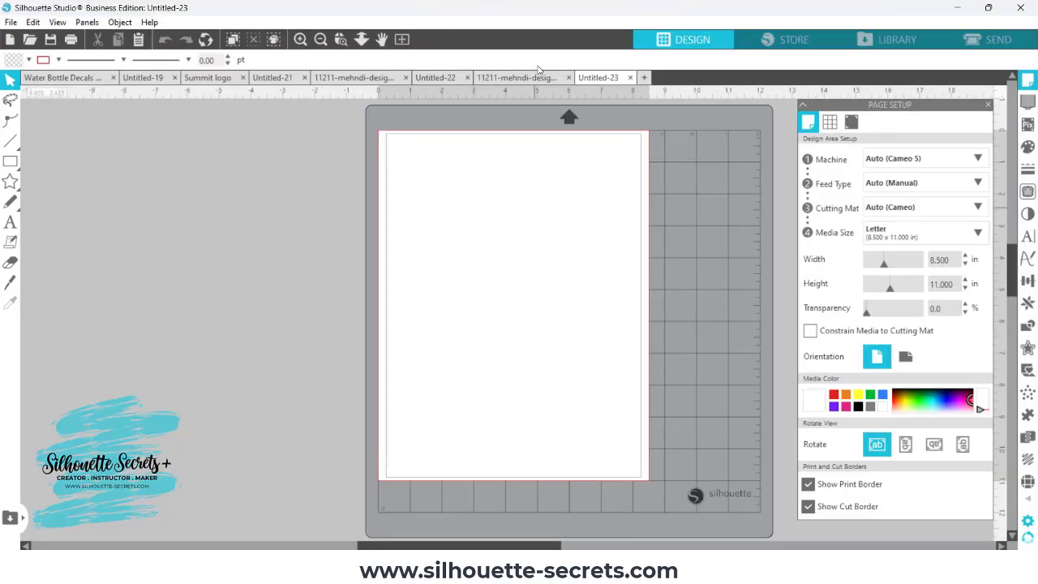
Return to the 11211-mehndi-design tab and box-select the whole 6.246 in paisley design.
left_click(531, 77)
left_click_drag(354, 297, 637, 505)
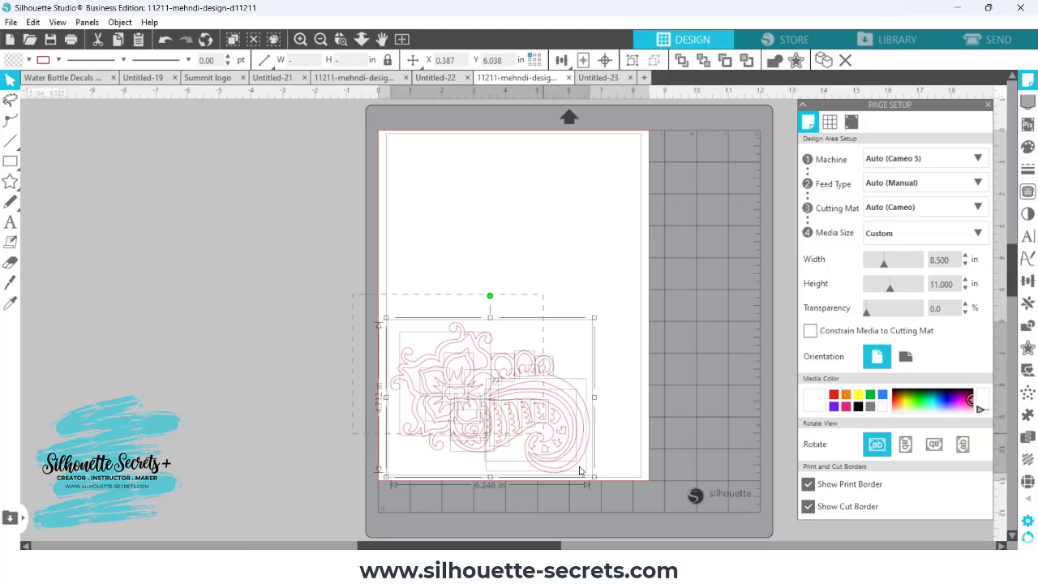